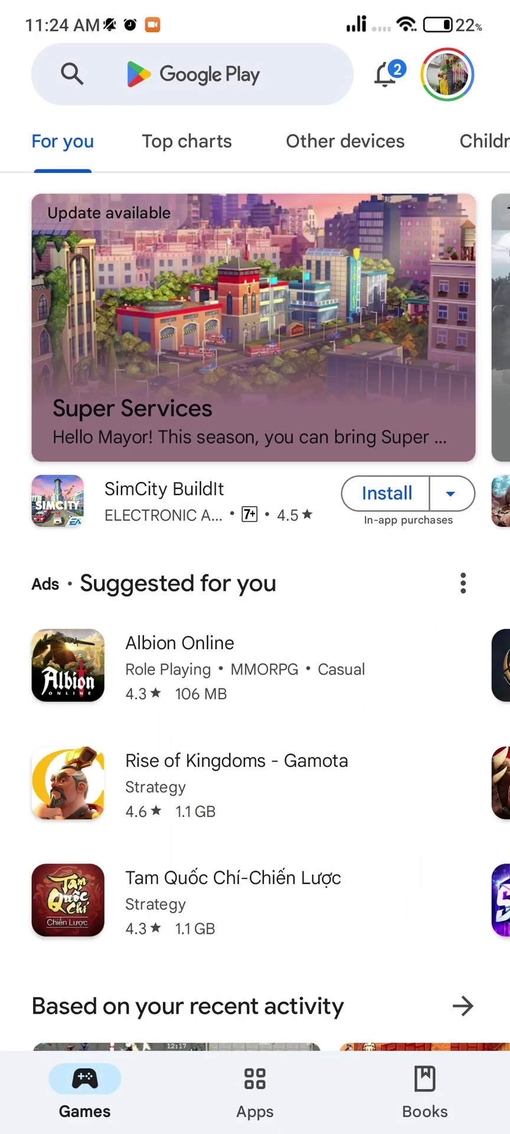
Search Play Store for GetLive from recent searches and open its installed app page
click(192, 74)
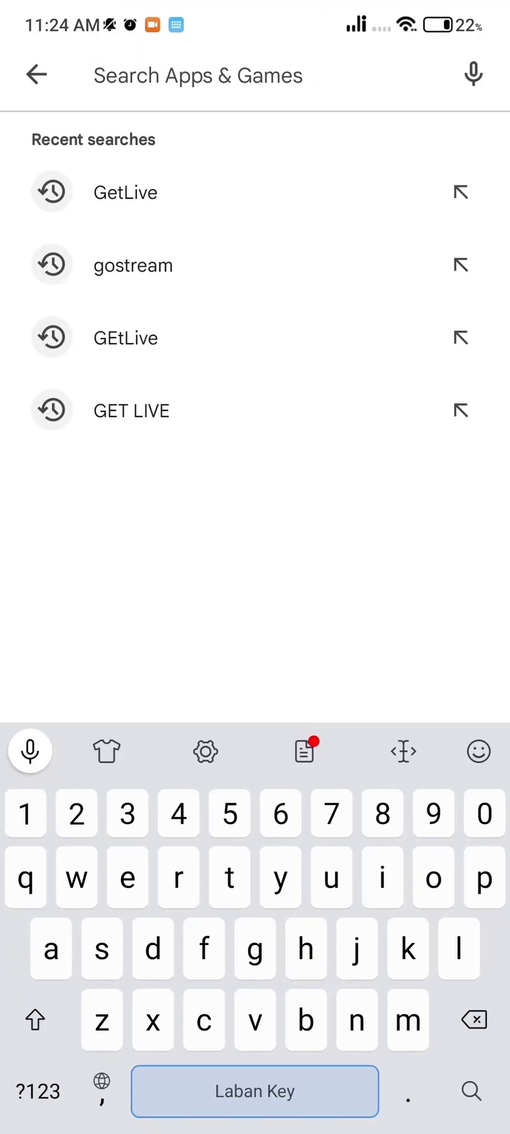
click(126, 193)
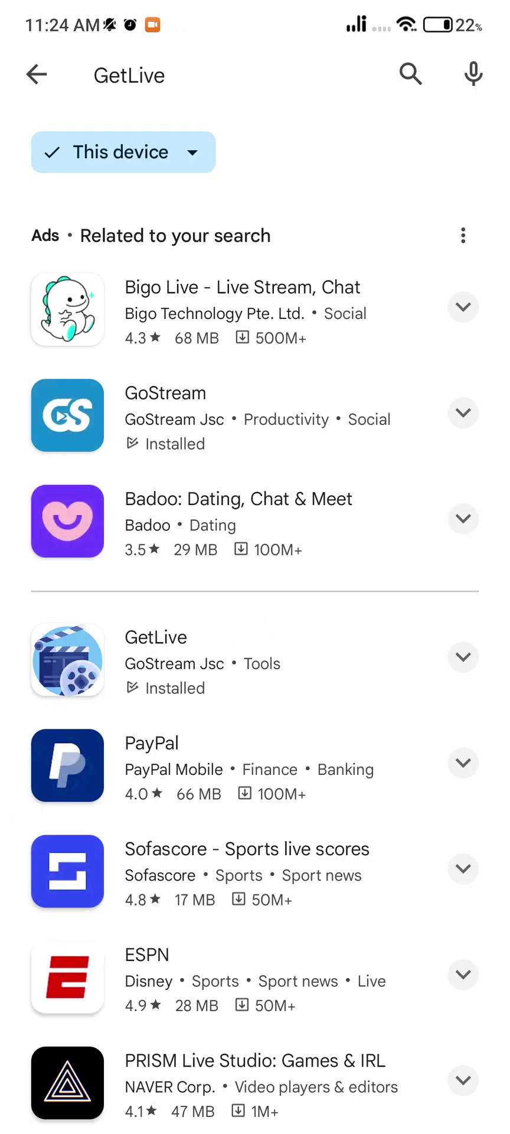
scroll(254, 405, down, 5)
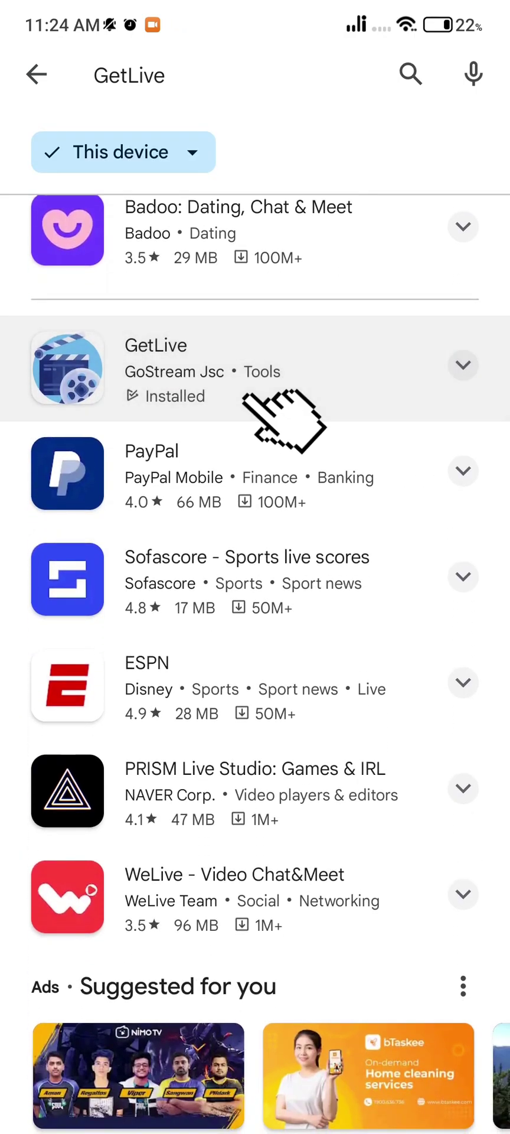
click(251, 403)
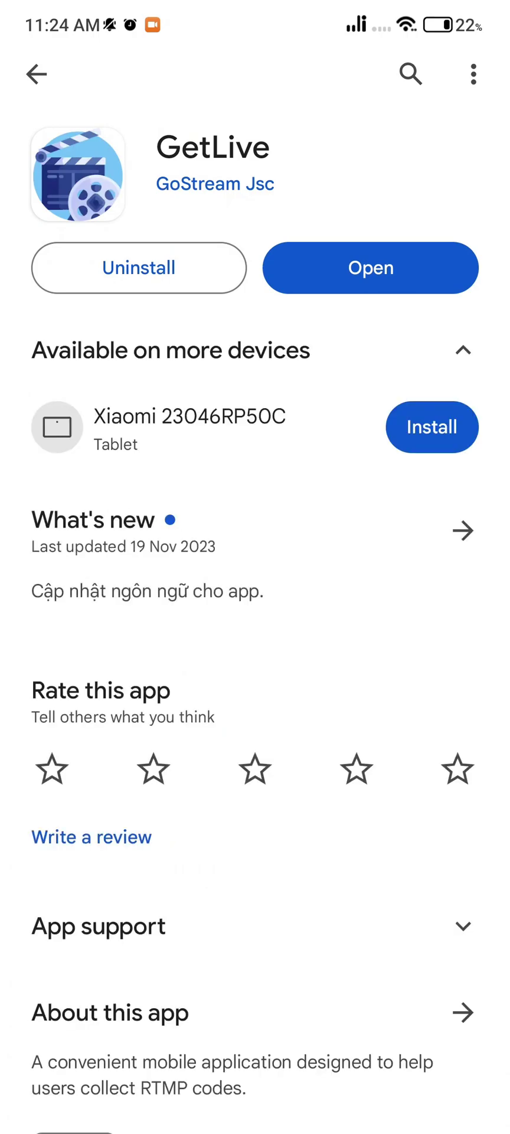
Launch GetLive, use the already linked Facebook account, and choose its Profile as the destination
click(371, 268)
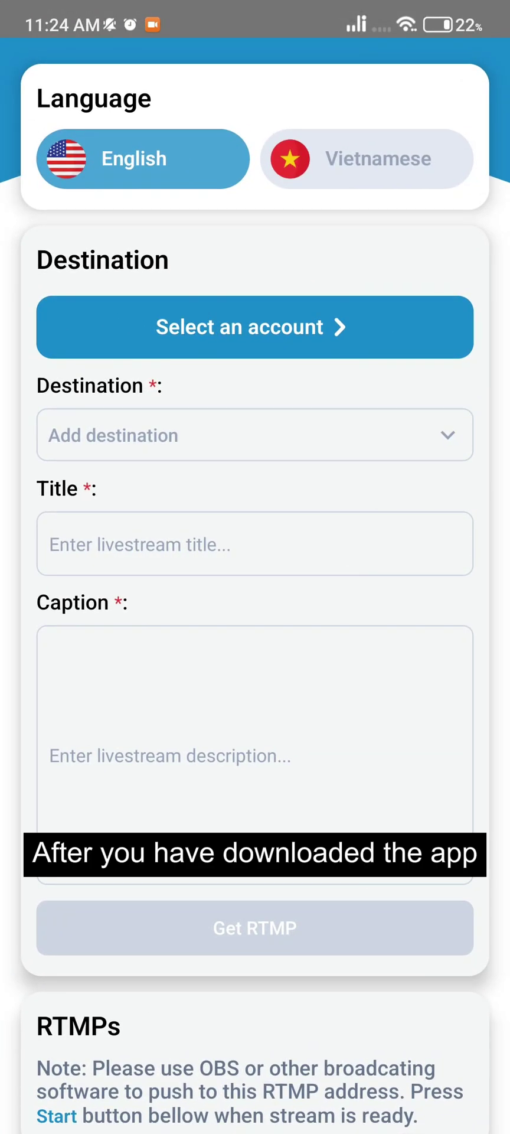
click(384, 330)
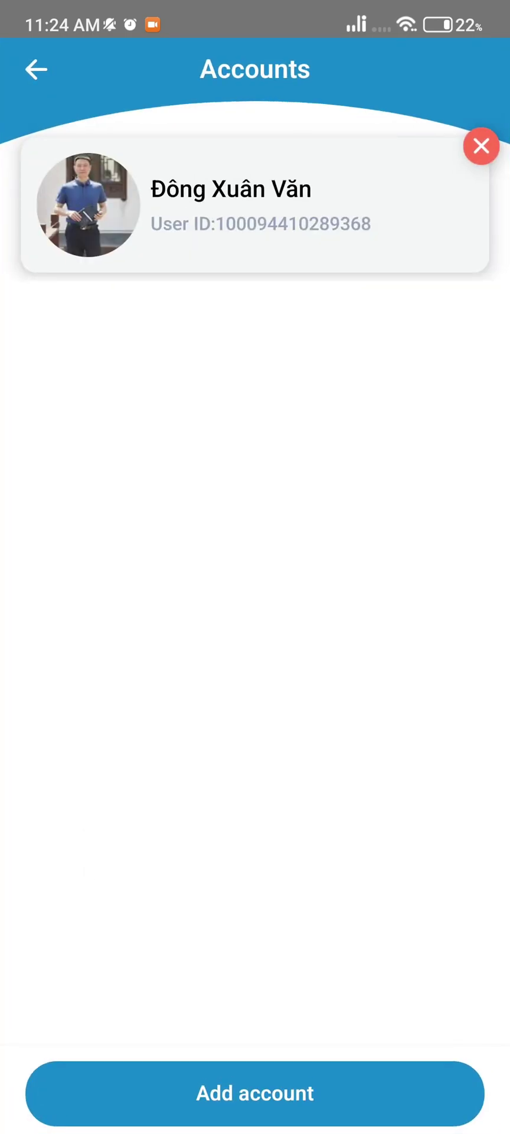
click(251, 1091)
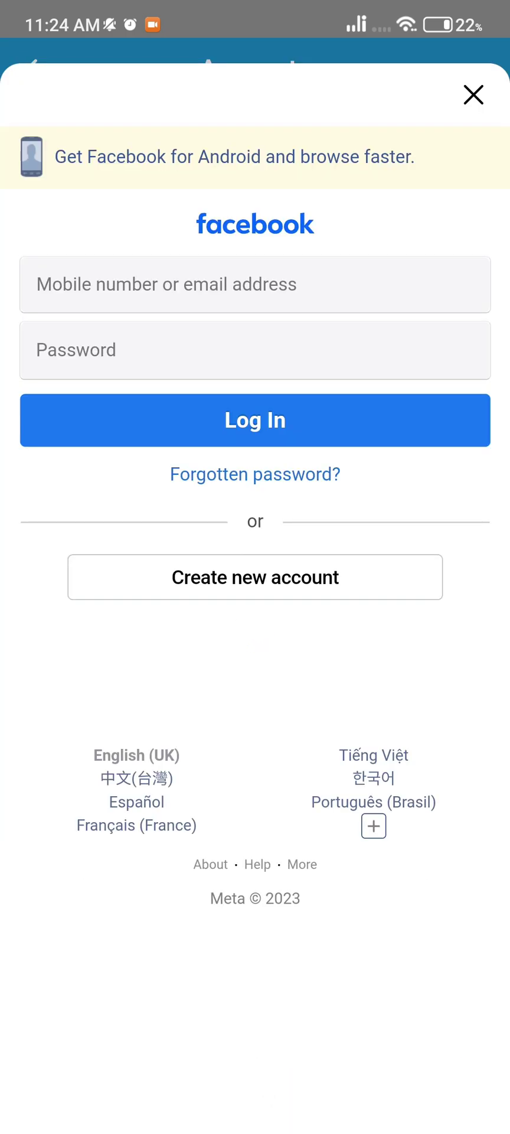
click(474, 95)
click(34, 69)
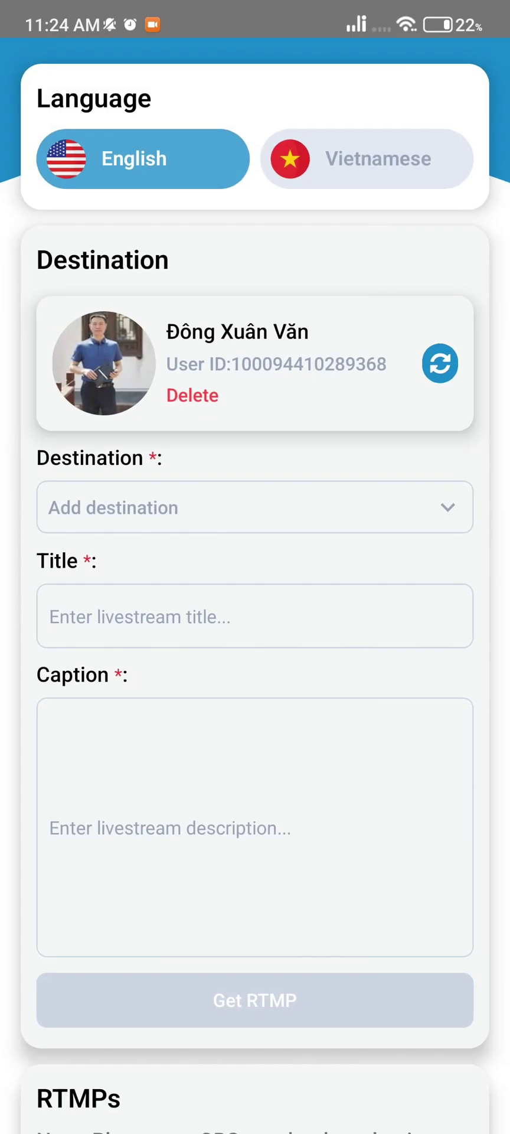
click(254, 507)
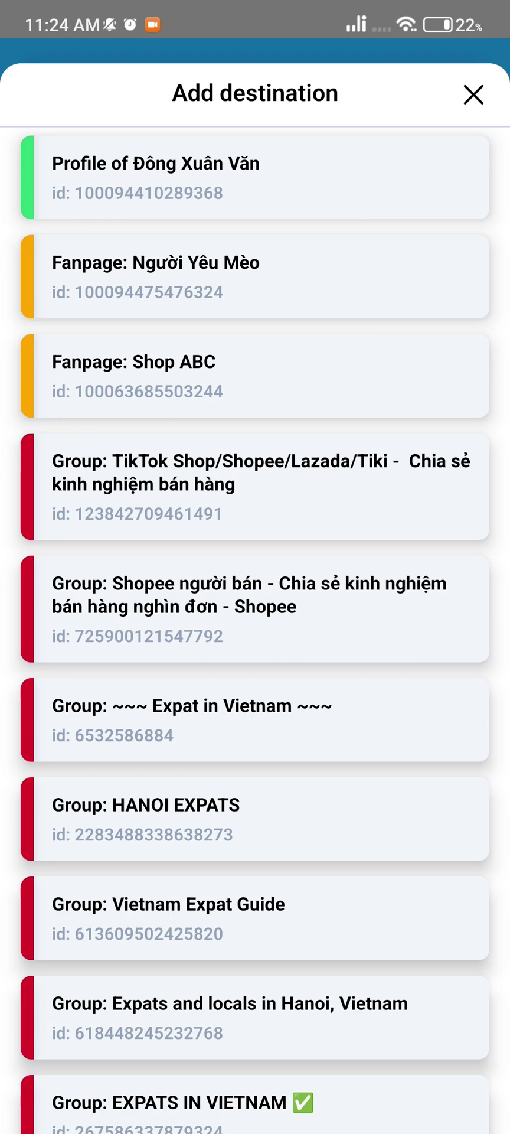
click(254, 177)
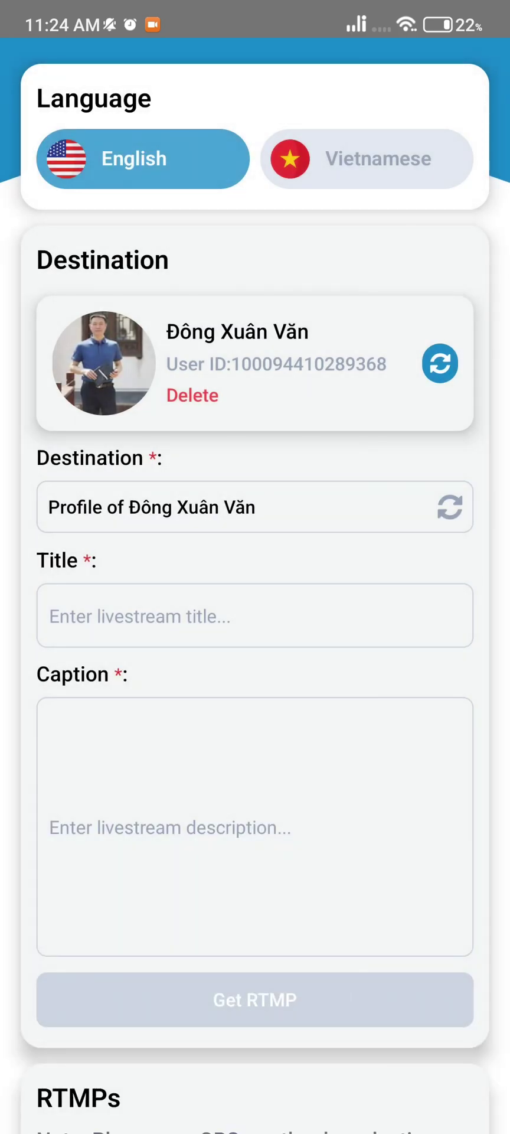
Enter 'Live stream' as both the GetLive stream title and caption
scroll(254, 590, down, 2)
click(254, 497)
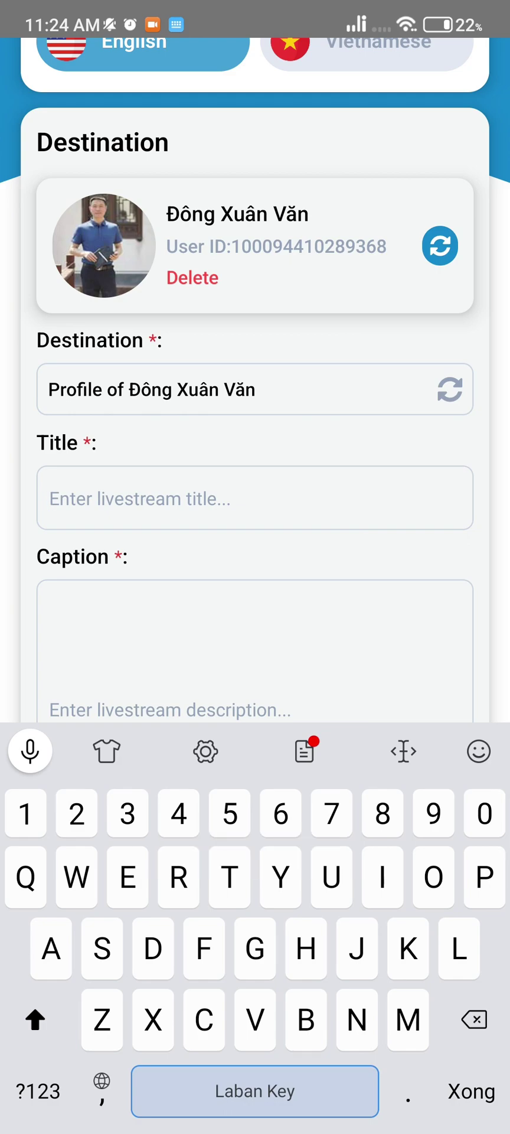
text(Live s)
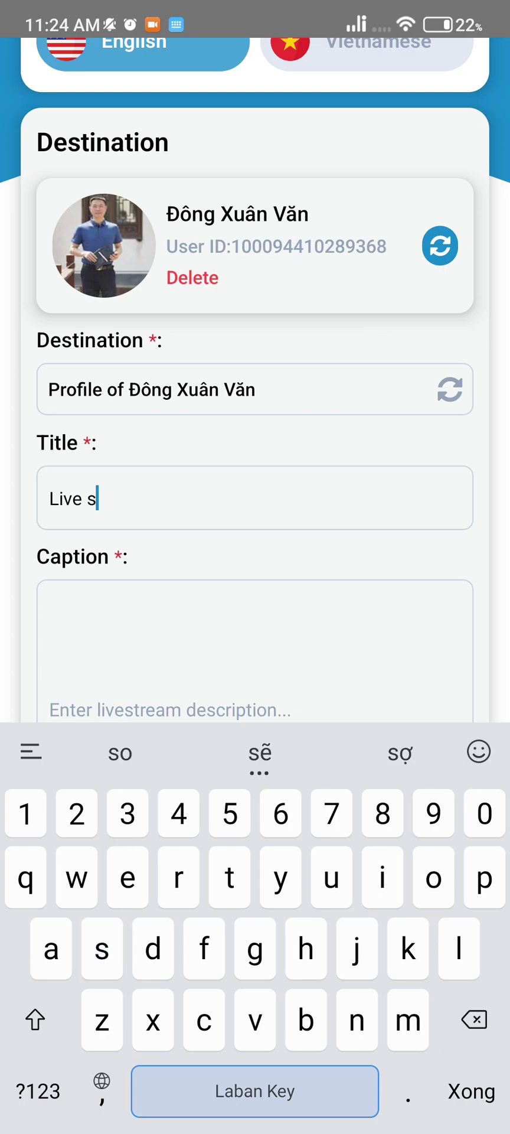
text(tream)
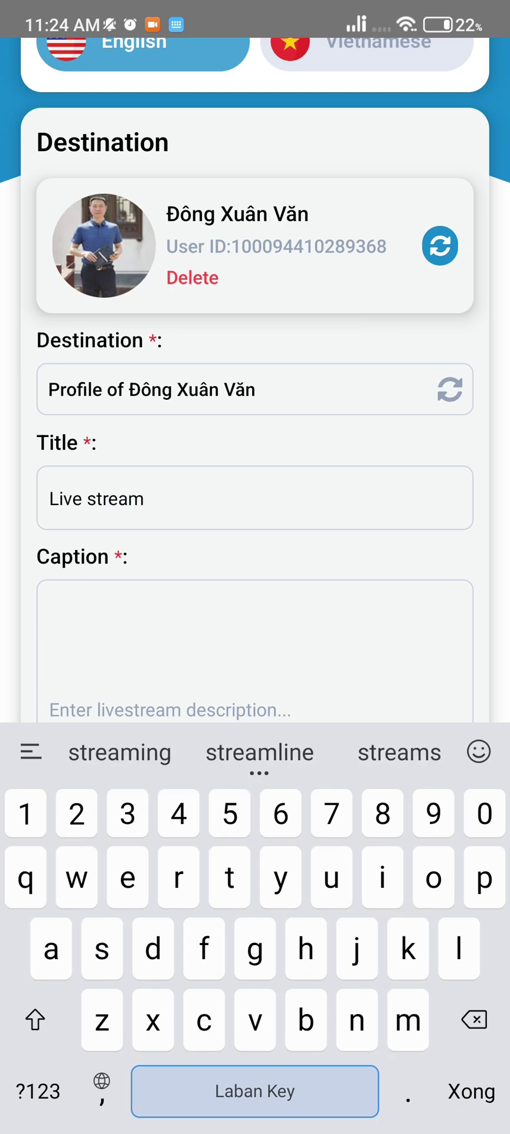
click(59, 709)
text(Li)
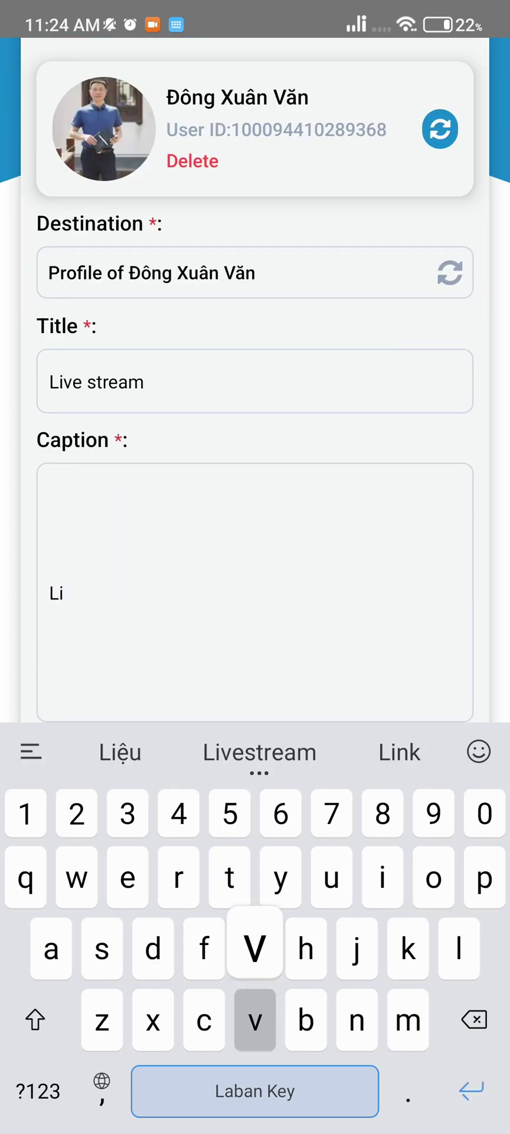
text(ve s)
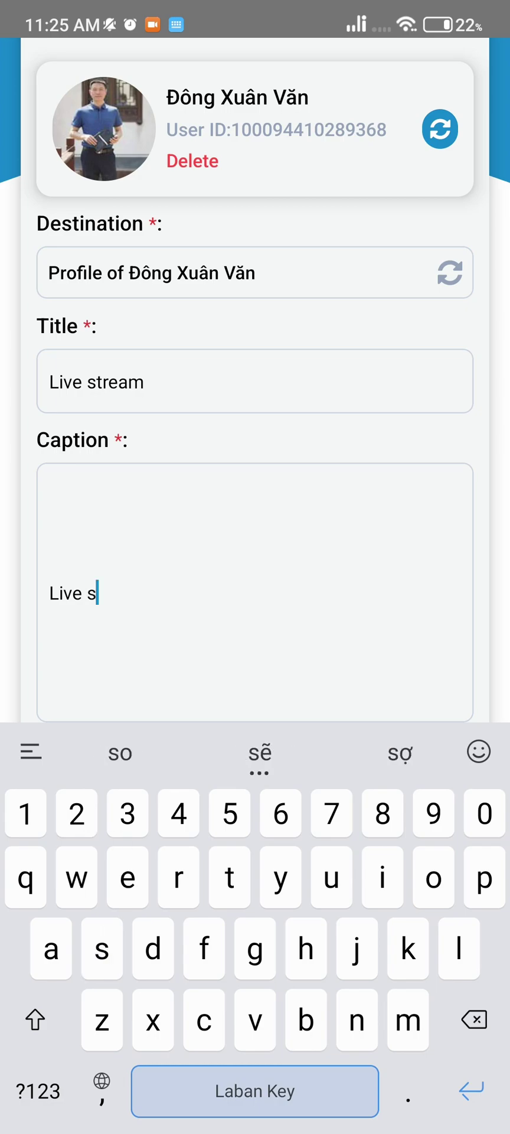
text(tream)
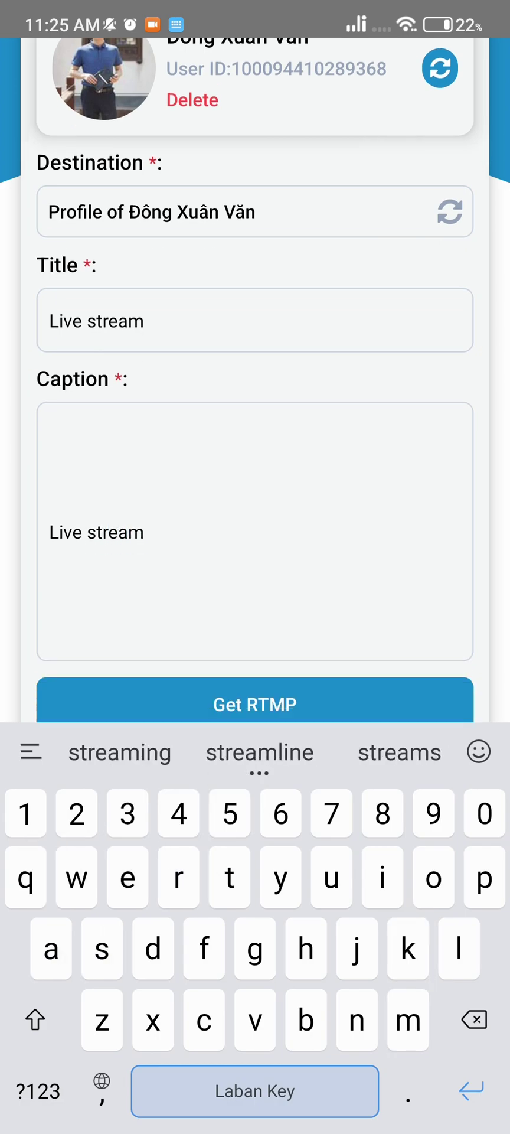
scroll(255, 378, down, 5)
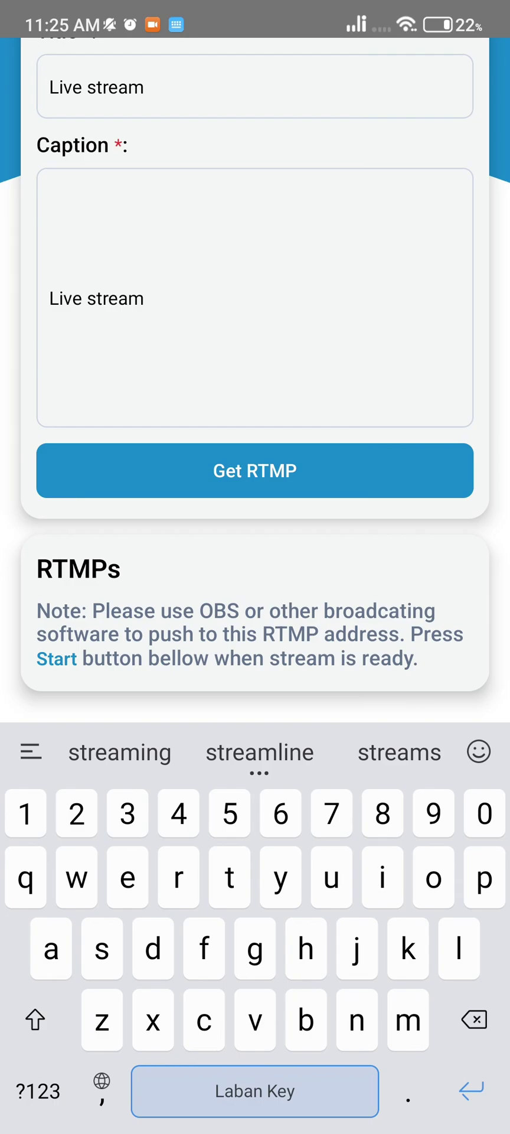
key(Escape)
Request the RTMP link in GetLive, check the generated entry, and go to the home screen
click(413, 892)
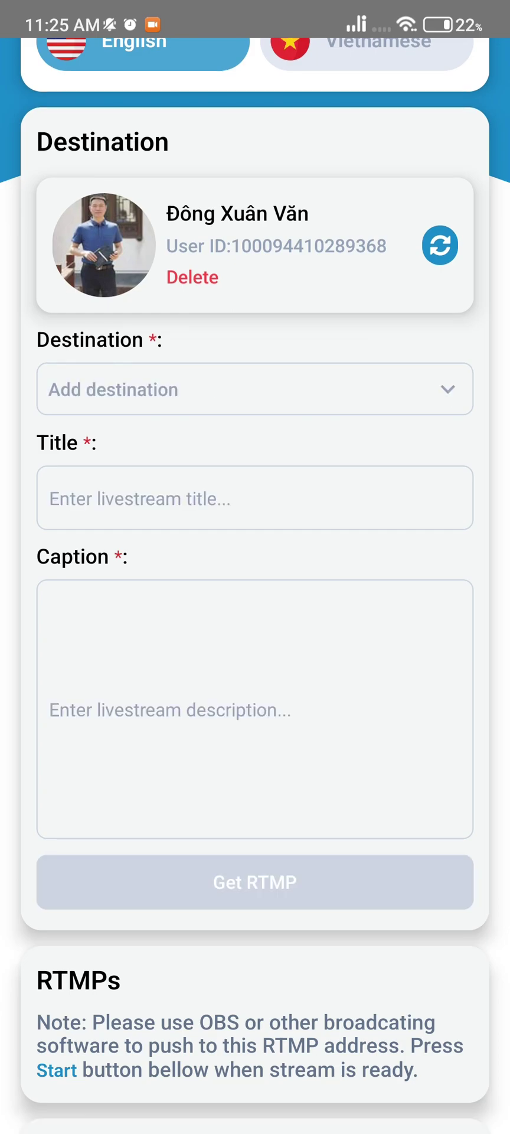
scroll(255, 567, down, 4)
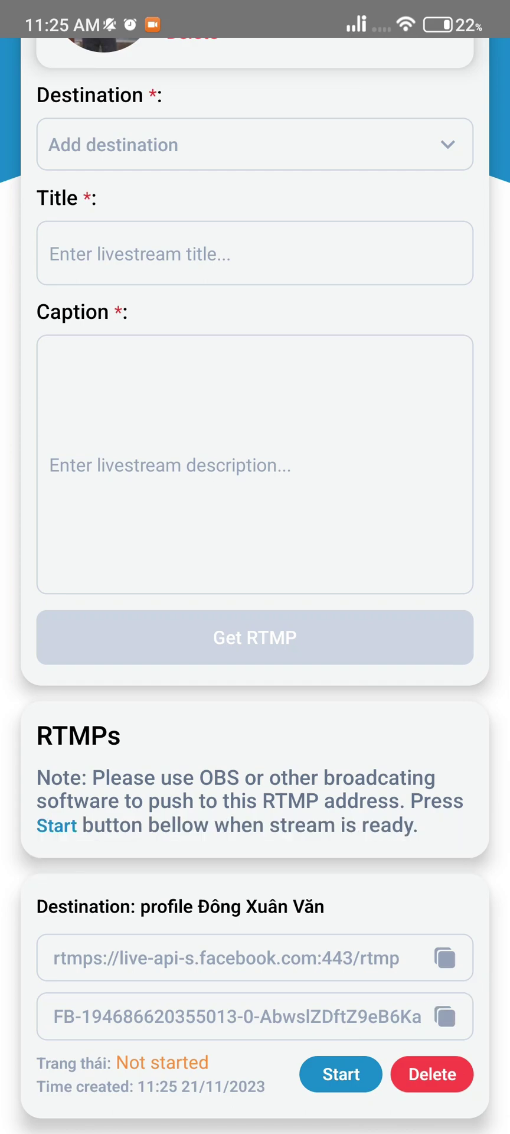
key(Home)
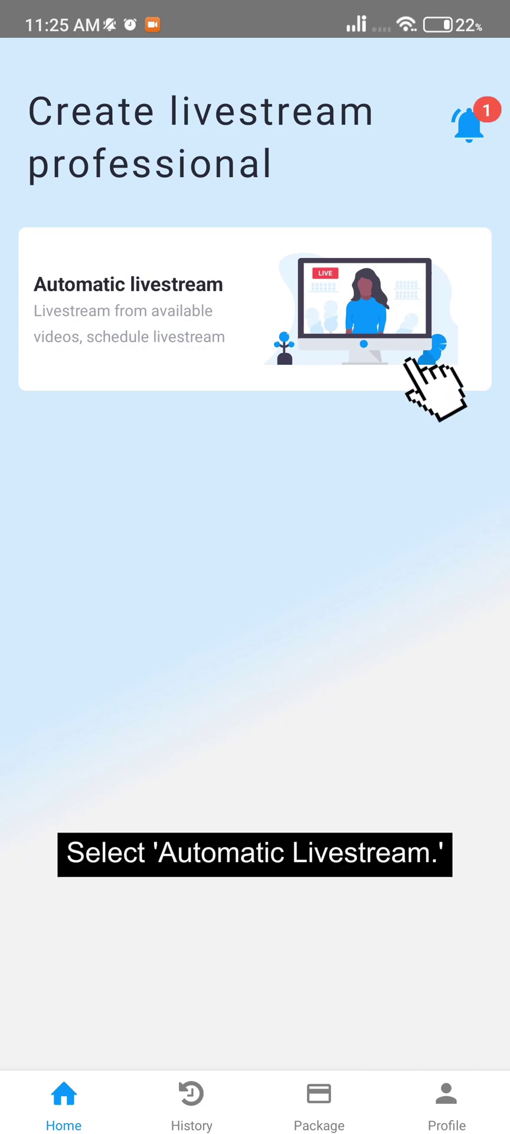
Create an automatic livestream from the pasted YouTube video link and continue to configuration
click(411, 341)
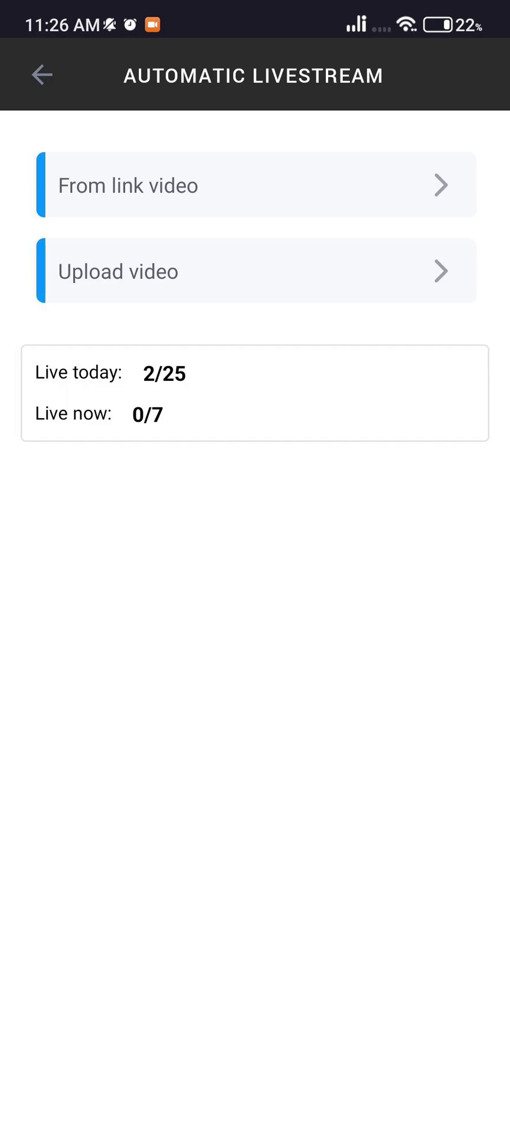
click(248, 185)
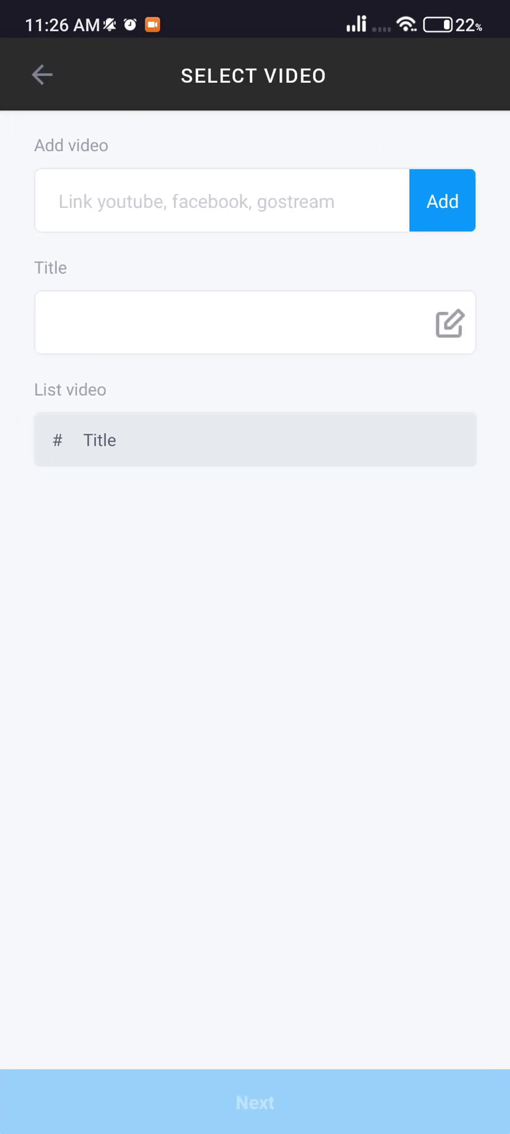
click(222, 202)
click(303, 748)
click(349, 836)
click(443, 201)
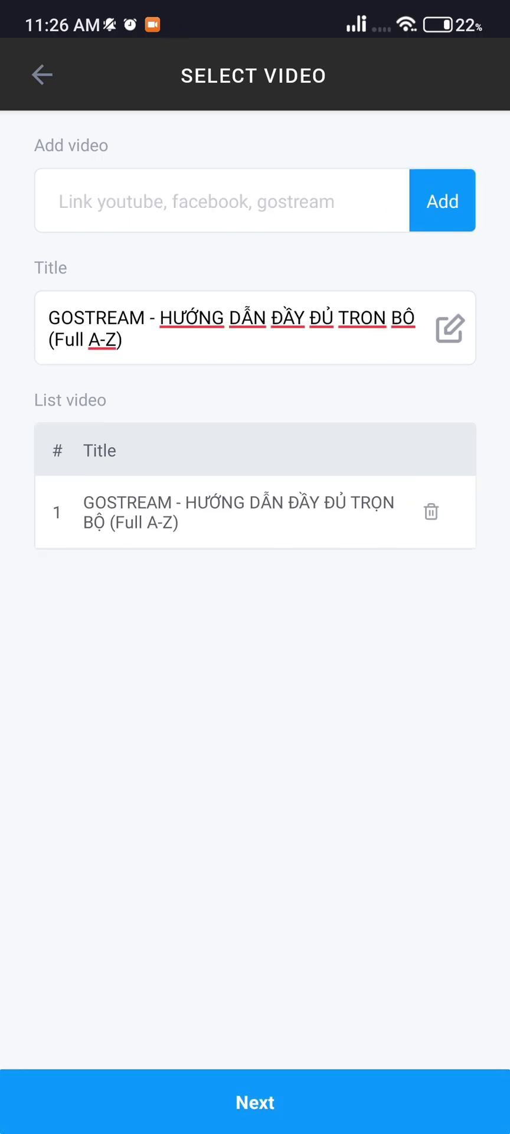
click(255, 1102)
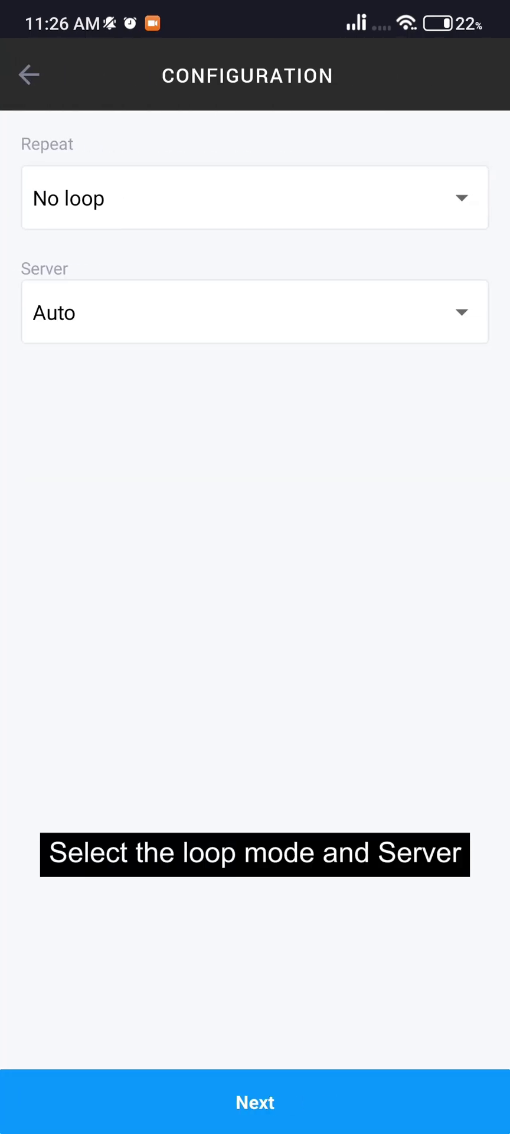
Keep No loop on the Auto server and start a Custom RTMP destination
click(255, 1102)
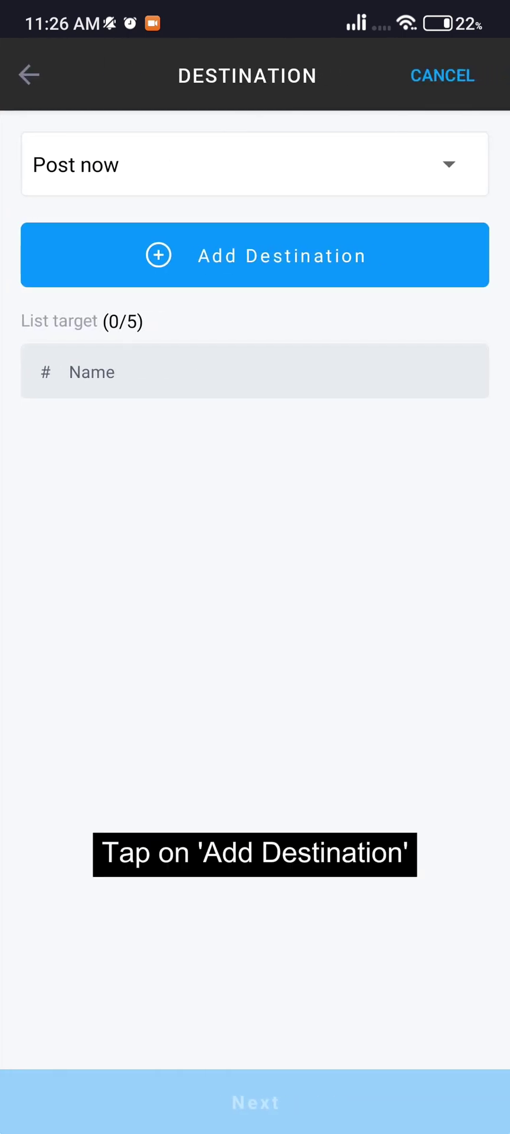
click(412, 277)
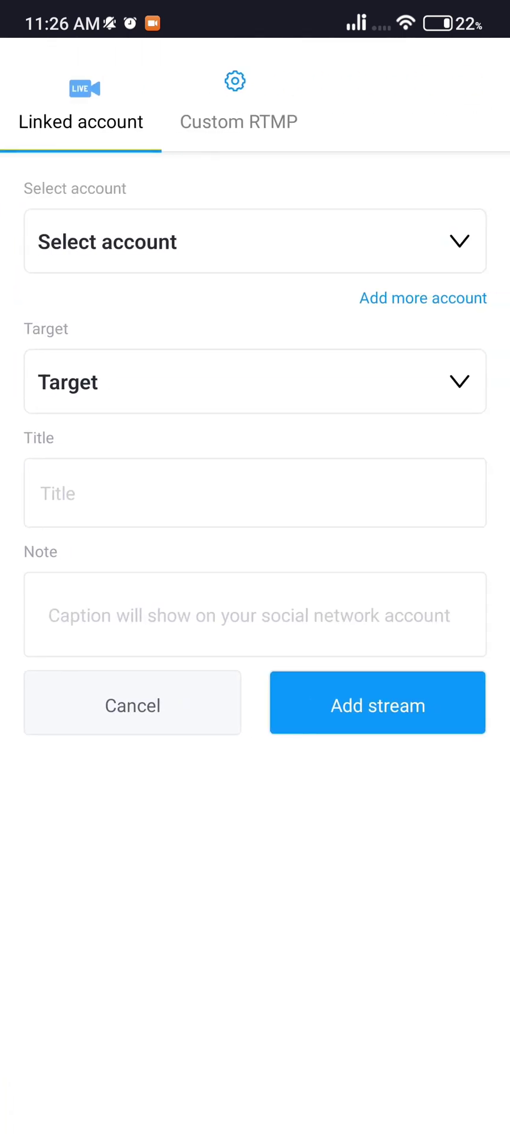
click(301, 127)
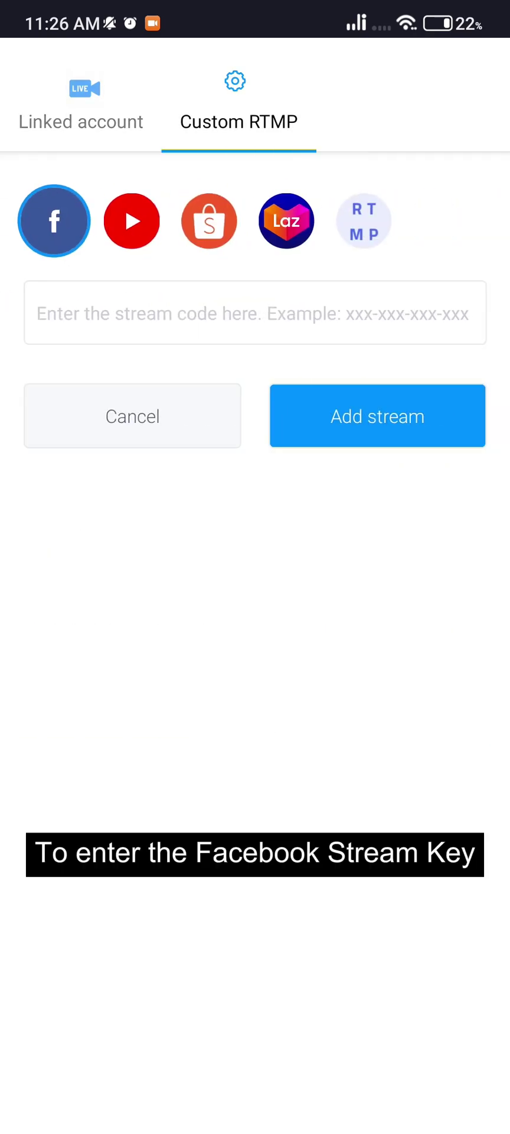
Copy the Facebook stream key from GetLive
drag(255, 1127, 255, 709)
click(379, 680)
click(446, 1016)
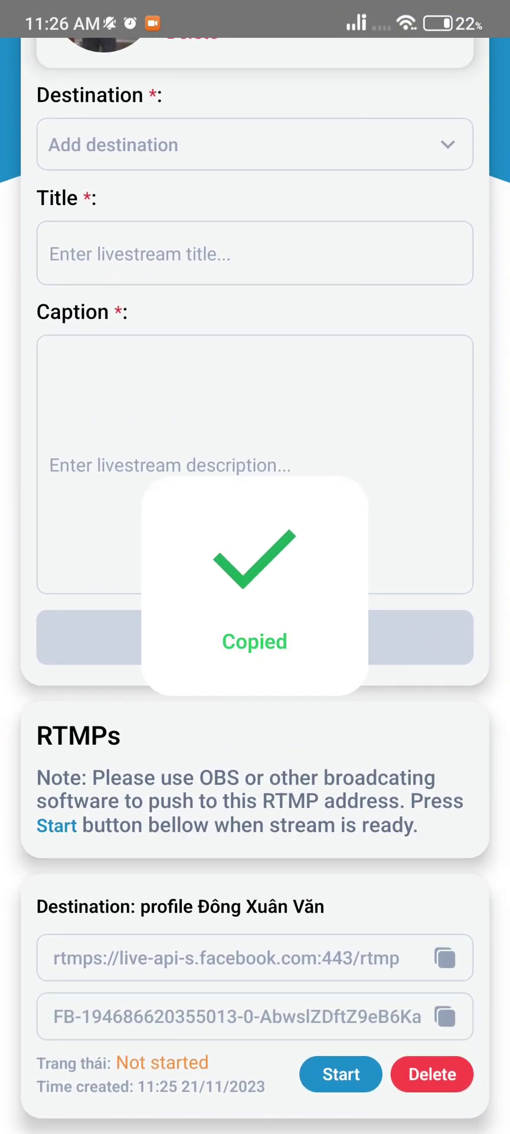
drag(255, 1128, 256, 708)
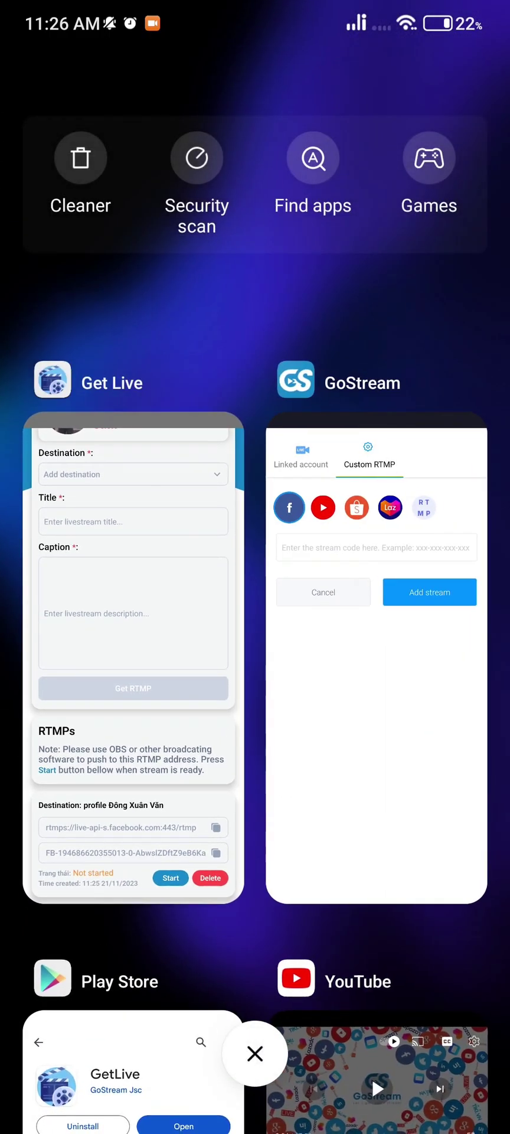
Paste the Facebook stream key as the custom RTMP destination and launch the livestream
click(376, 650)
click(254, 313)
click(305, 751)
click(230, 823)
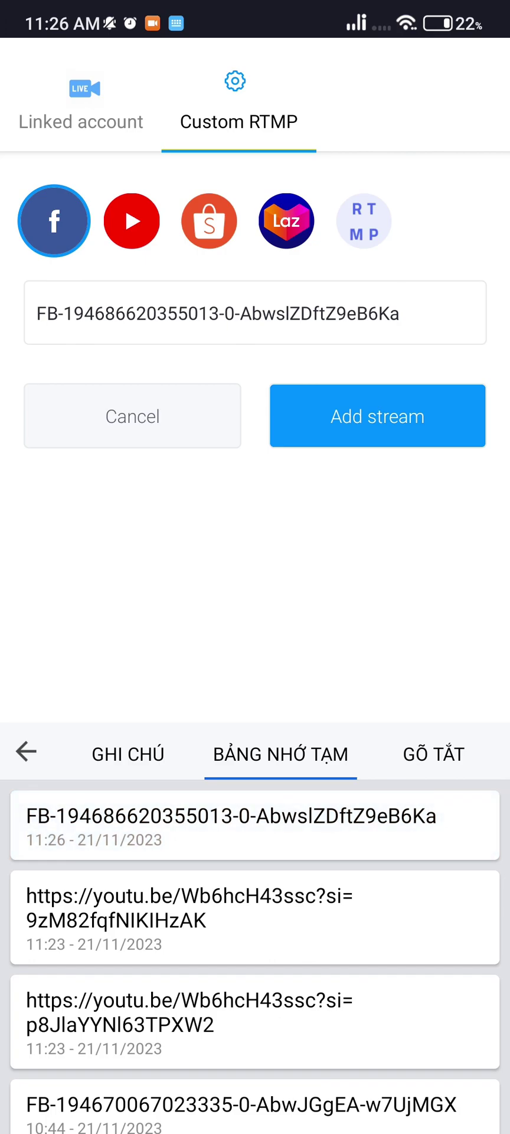
click(378, 415)
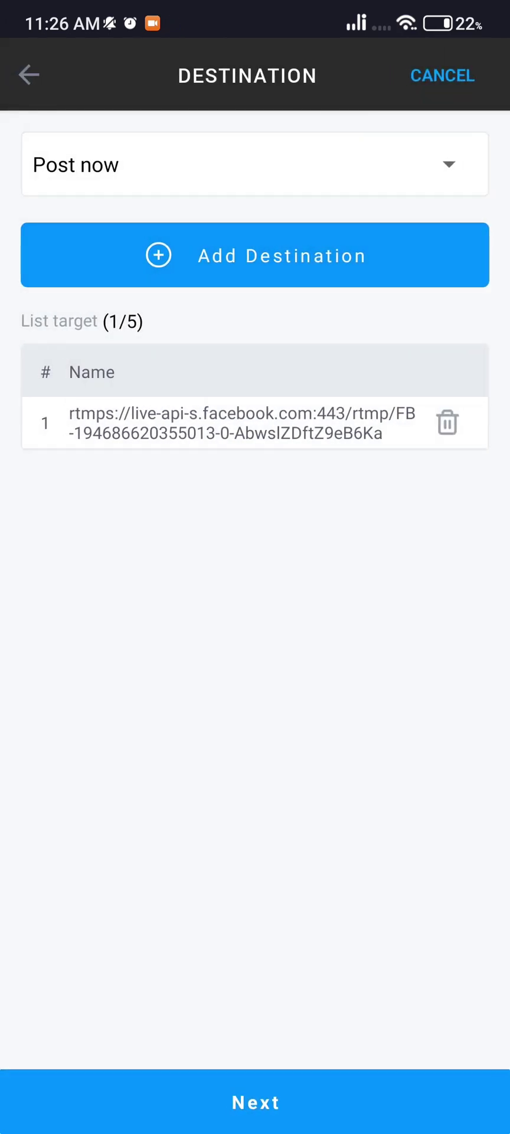
click(255, 1101)
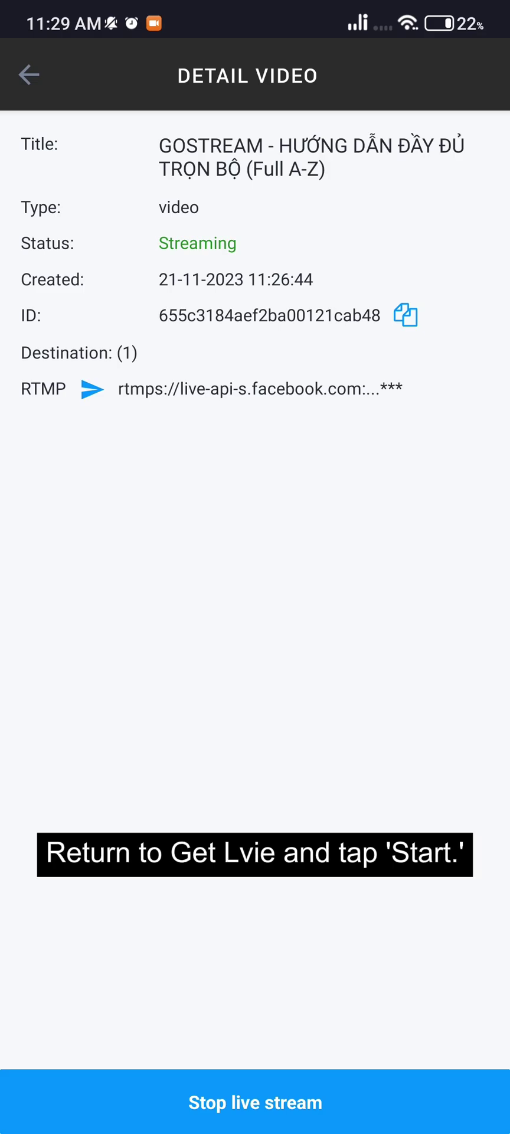
Start the Facebook RTMP destination in GetLive, then return to the home screen
drag(255, 1122, 253, 1041)
click(376, 657)
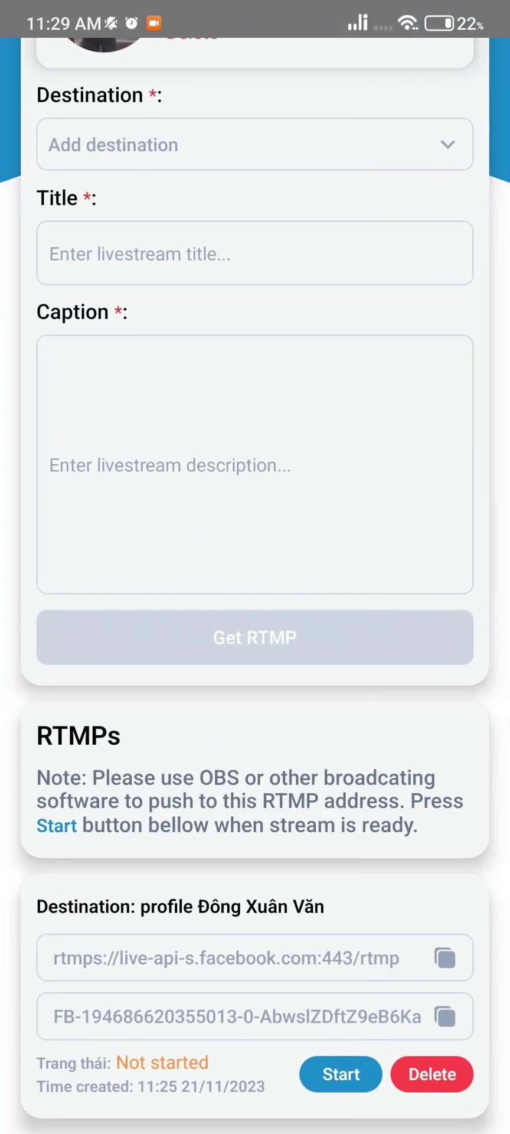
click(341, 1074)
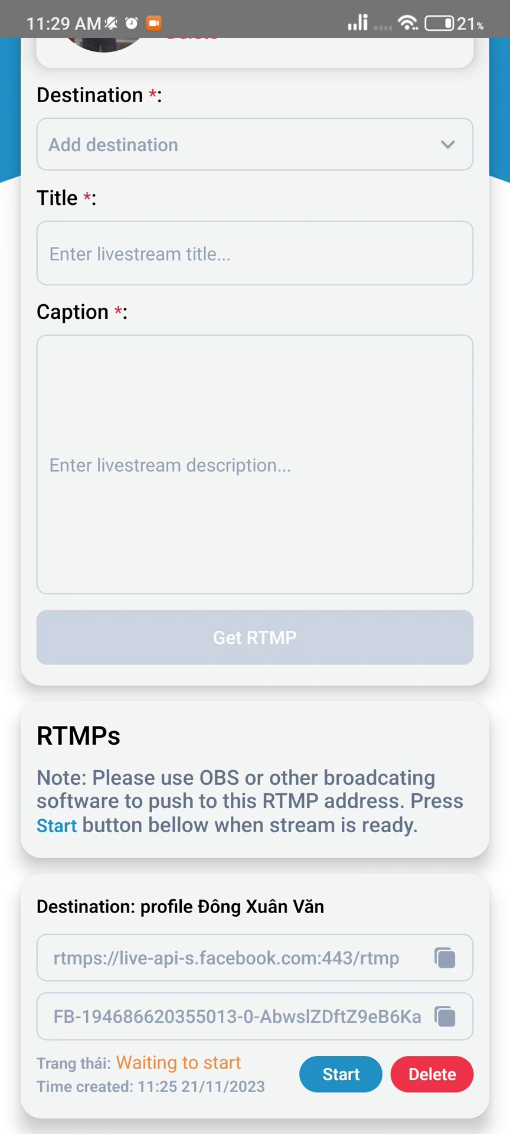
drag(255, 1125, 255, 768)
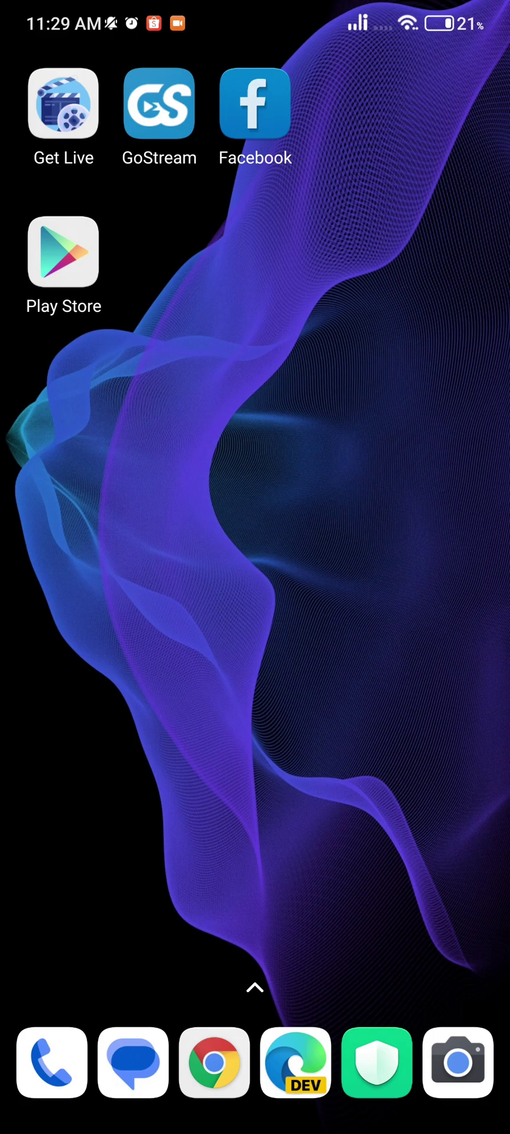
Open the profile's 'Live stream' post in Facebook and watch it full screen with volume raised
click(255, 103)
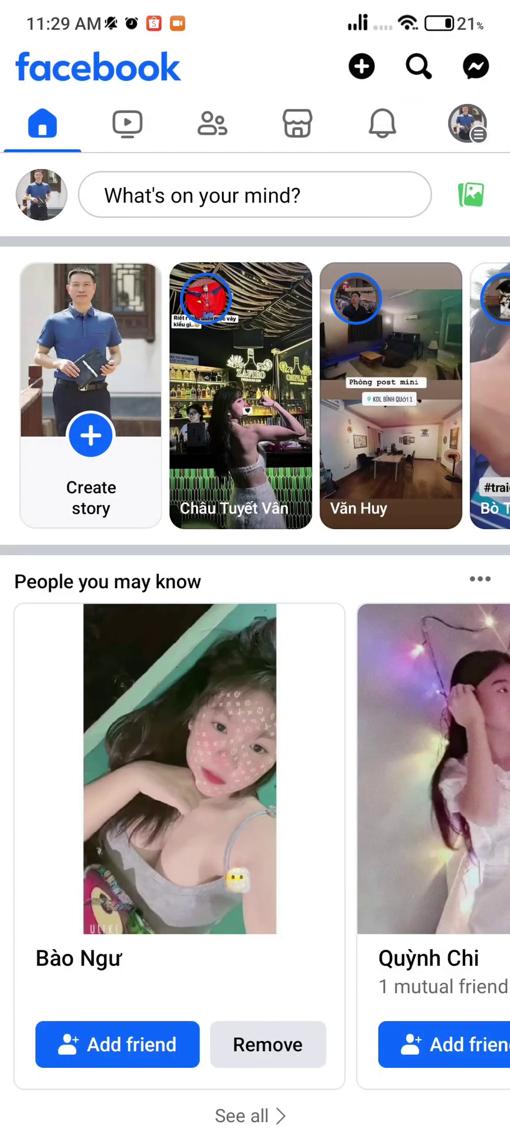
click(41, 195)
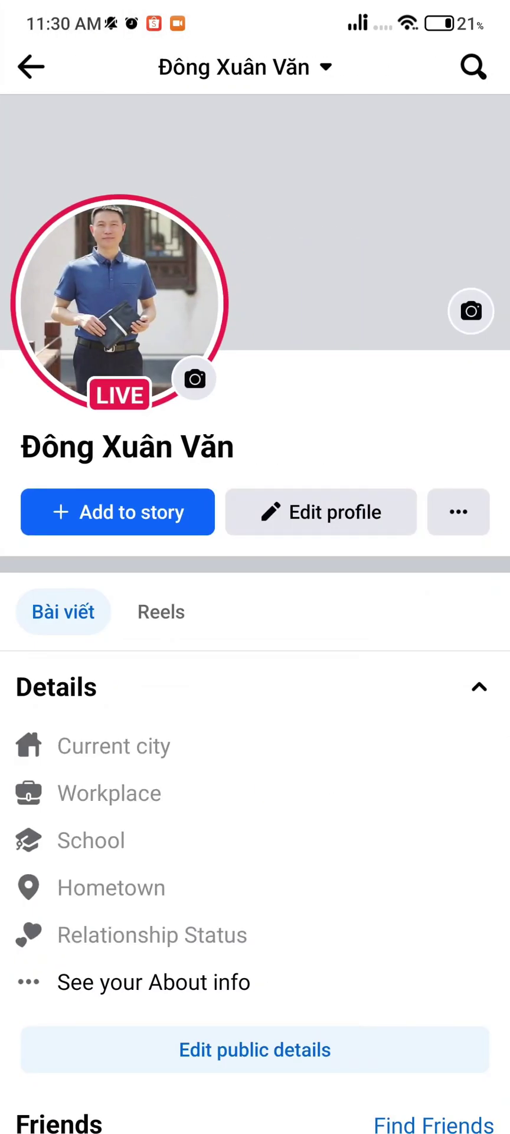
scroll(255, 649, down, 15)
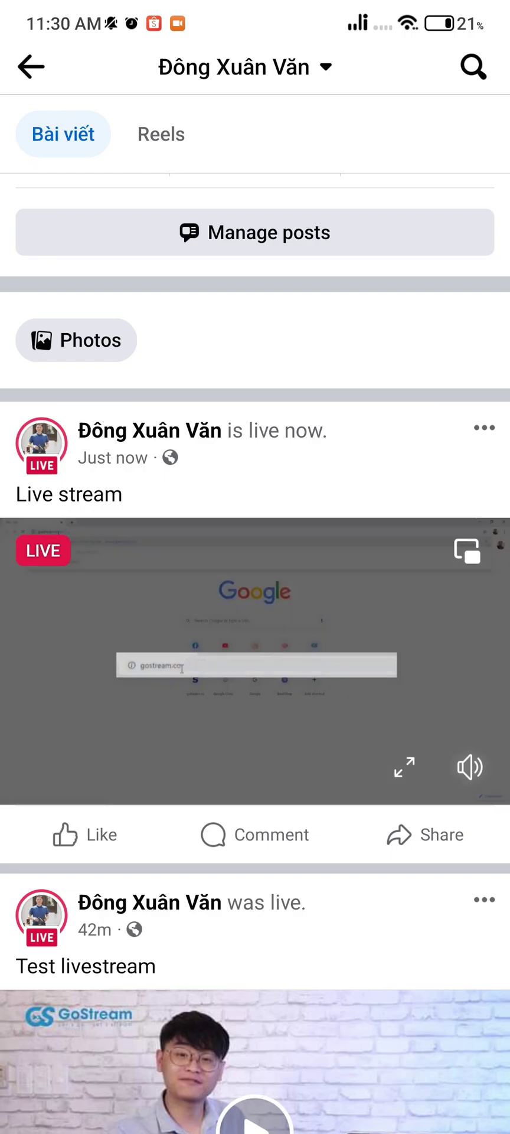
click(255, 661)
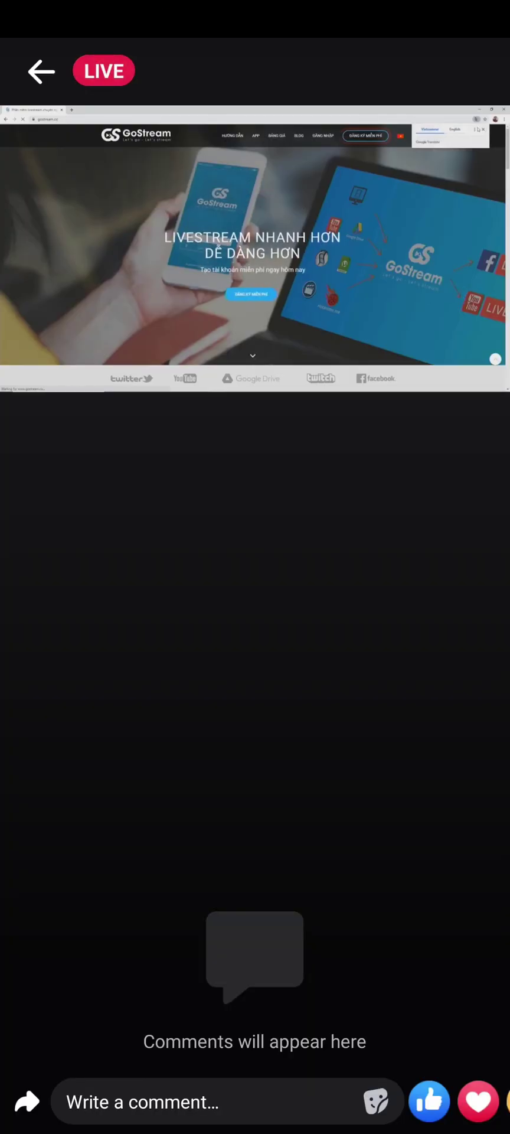
key(XF86AudioRaiseVolume)
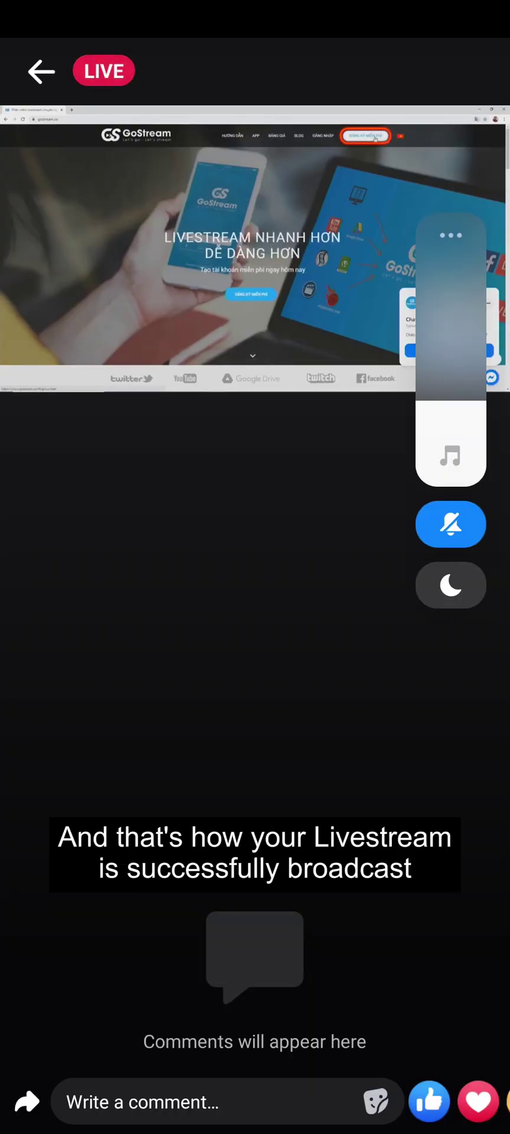
key(XF86AudioRaiseVolume)
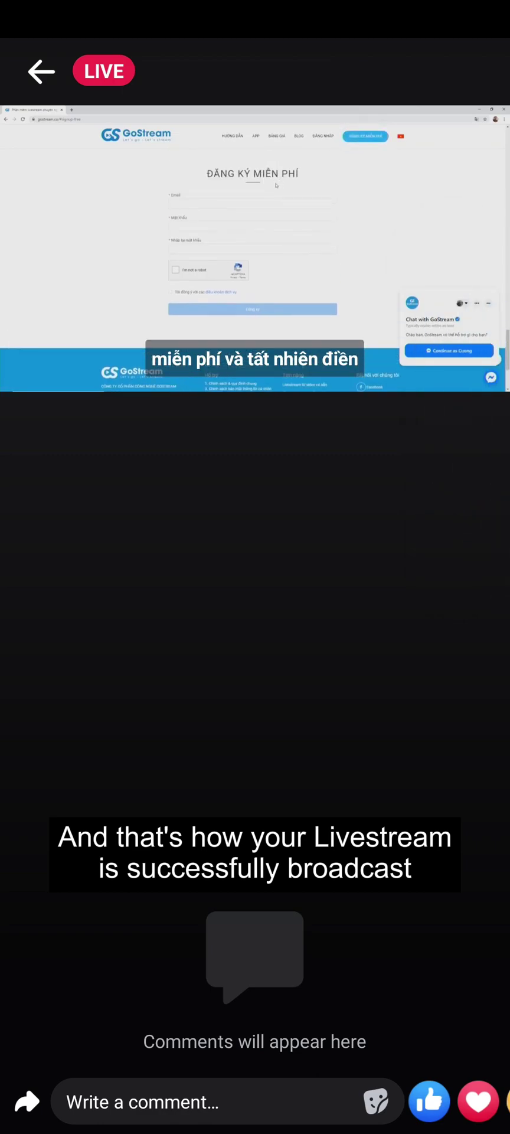